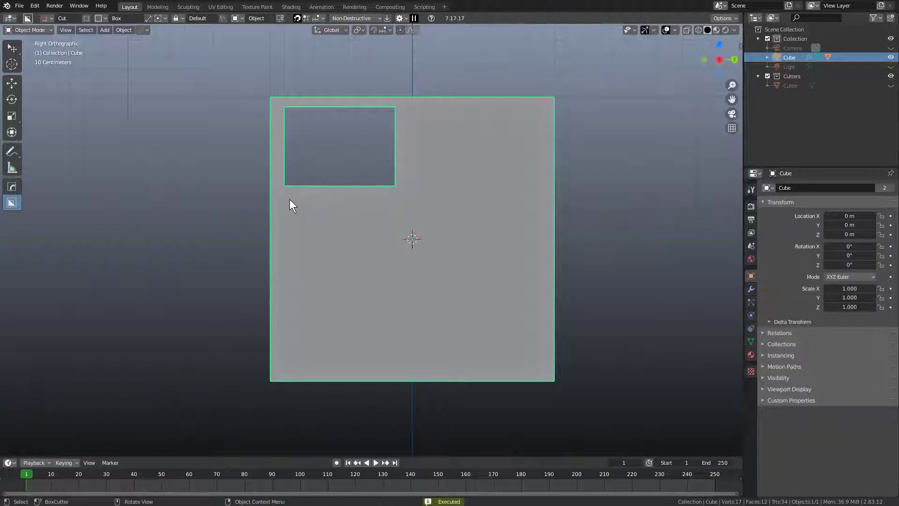
- Cut a second rectangular window about 0.63 × 0.76 through the cube, below the existing window, extruding it about 2.25
drag(287, 197, 373, 300)
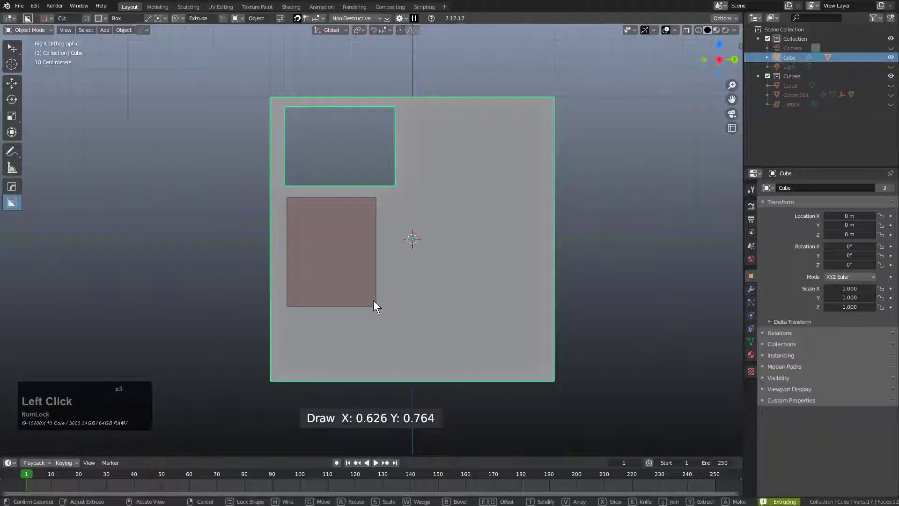
middle_drag(355, 250, 421, 287)
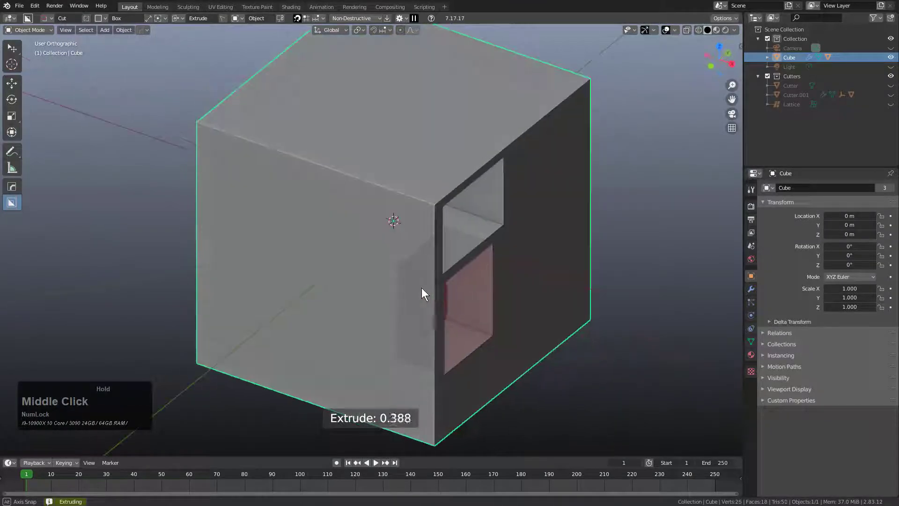
click(206, 200)
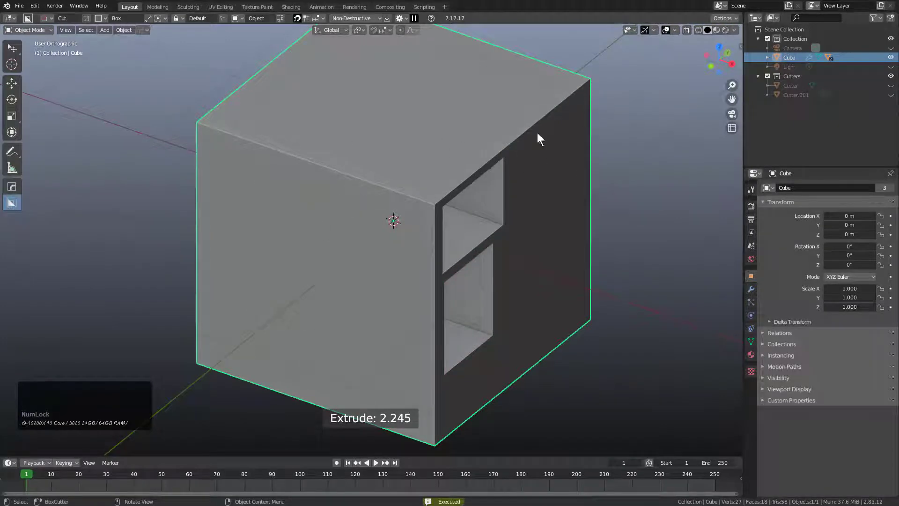
- Cut a wide, shallow recess down the cube's +X face from its top surface, extruding it about 2.07
click(541, 98)
drag(527, 130, 506, 202)
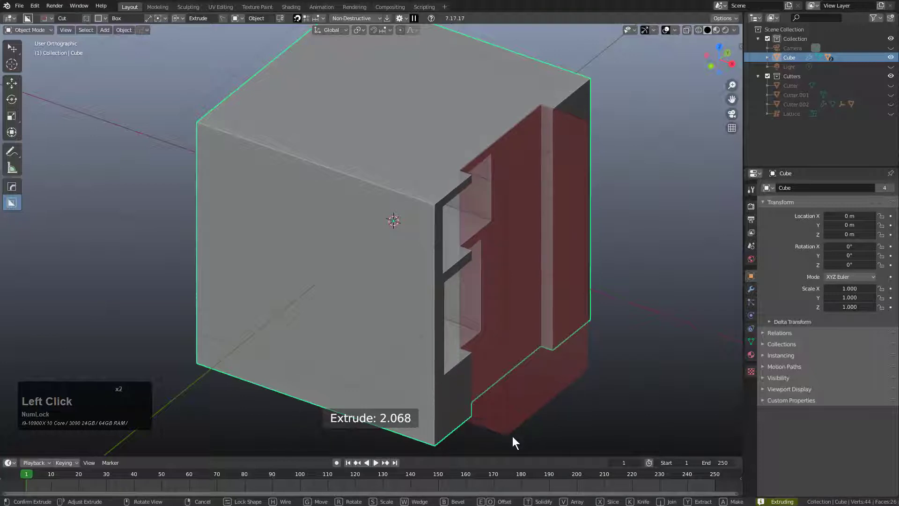
click(512, 436)
middle_click(479, 248)
middle_drag(479, 248, 572, 167)
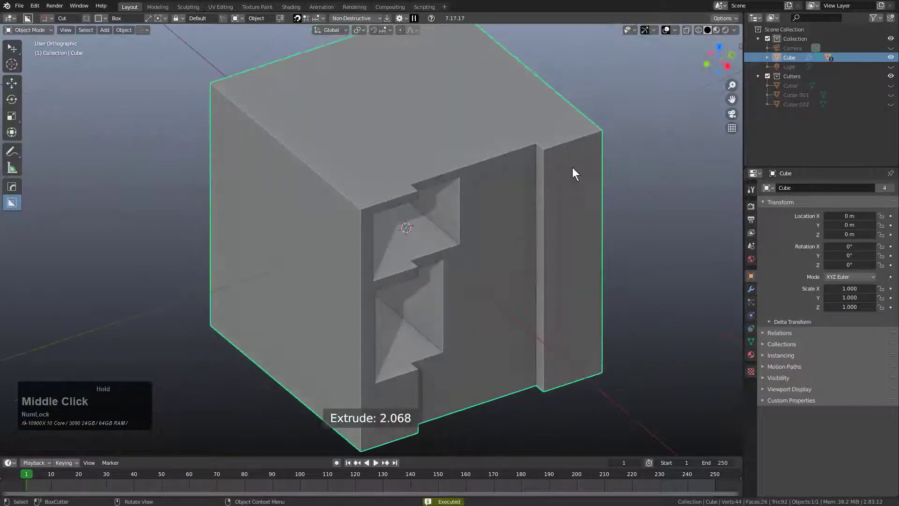
- Cut two windows through the cube near its +Y side, a tall narrow one above a shorter one extruded about 3.82
mouse_move(563, 153)
mouse_down()
mouse_move(523, 308)
mouse_move(517, 301)
mouse_move(528, 341)
mouse_move(515, 383)
mouse_up()
click(281, 129)
click(287, 162)
mouse_move(287, 162)
middle_down()
mouse_move(386, 264)
mouse_move(388, 251)
middle_up()
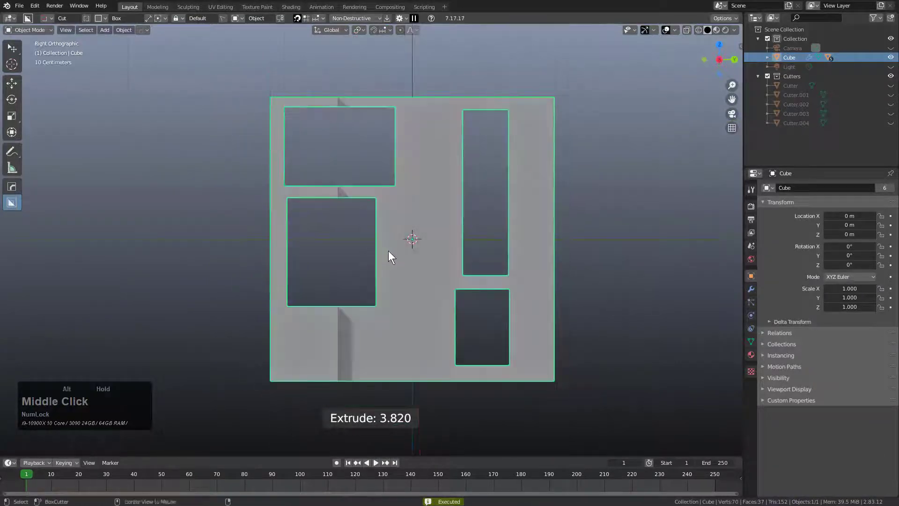
- Cut a long notch about 1.69 × 0.21 along the top edge and another about 0.55 × 0.73 in the upper +Y side
drag(411, 100, 299, 73)
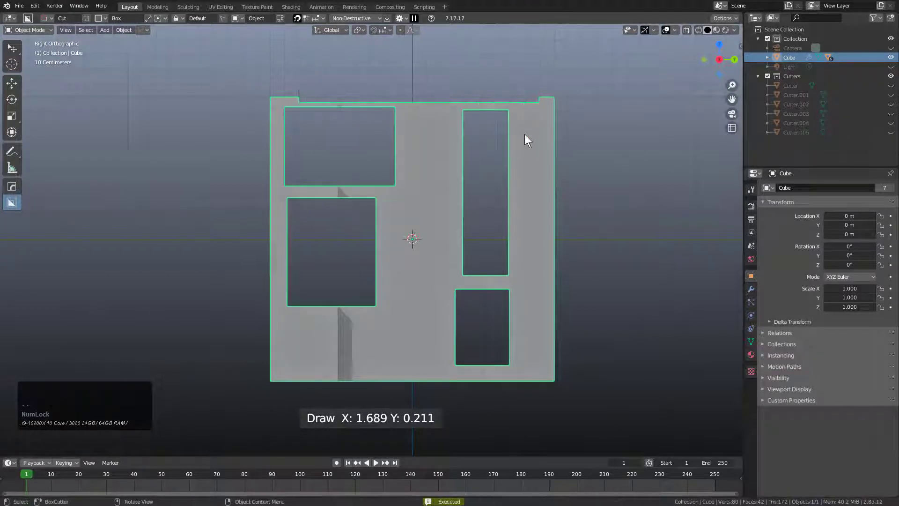
drag(518, 122, 597, 226)
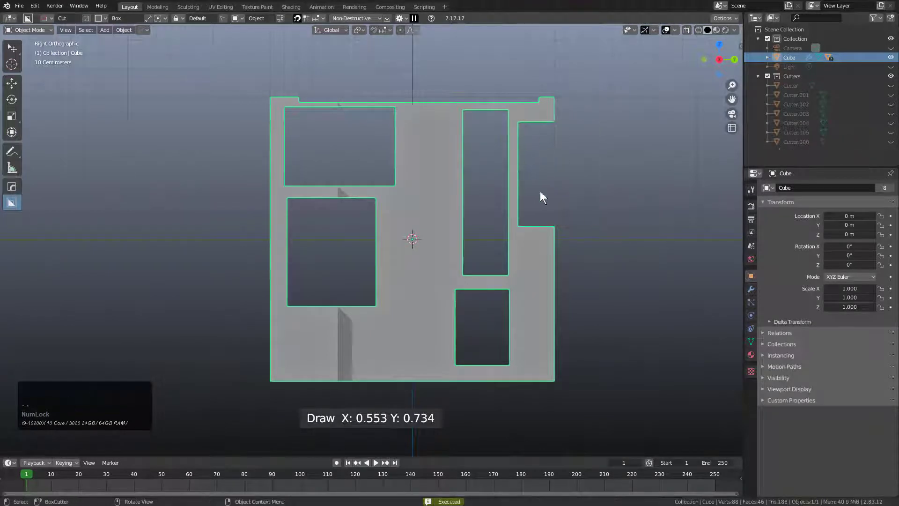
- Cut away both lower corners of the cube, making the cut box on the -Y side about 1.01 × 0.51
mouse_move(607, 258)
mouse_down()
mouse_move(561, 328)
mouse_move(518, 413)
mouse_move(526, 415)
mouse_up()
key(Tab)
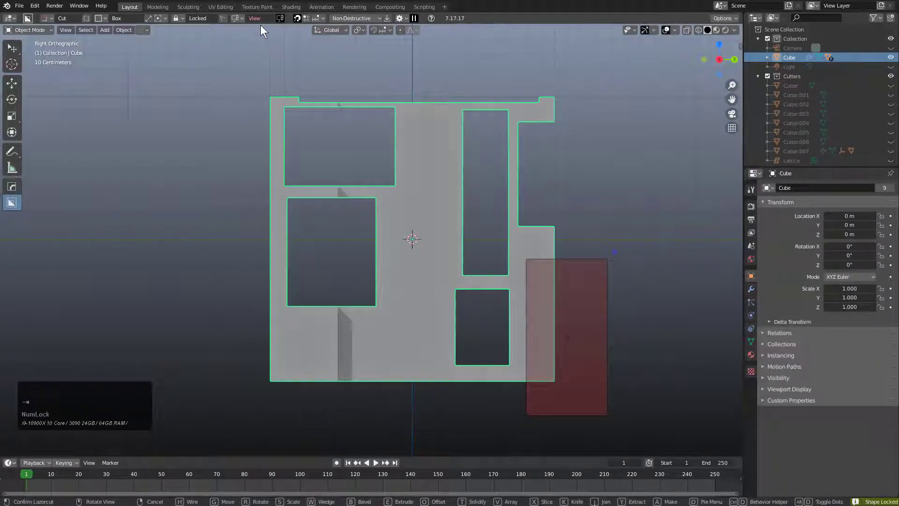
click(574, 294)
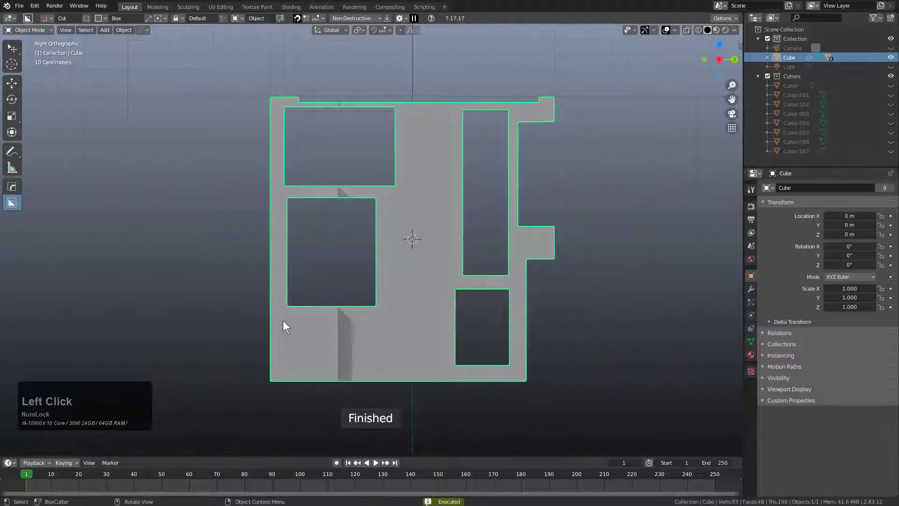
drag(255, 322, 398, 394)
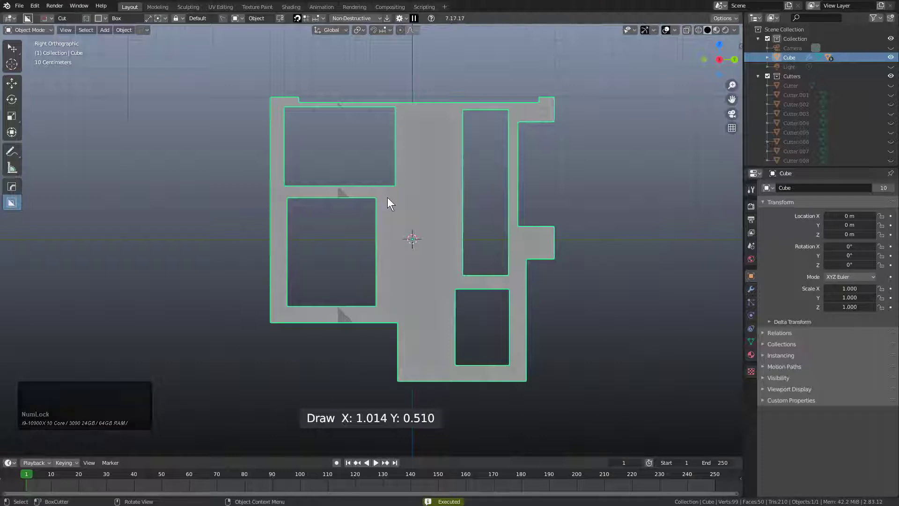
- Cut two rectangular windows through the cube's middle, one at the centre and one near the top edge extruded about 2.77
drag(387, 197, 443, 301)
click(455, 301)
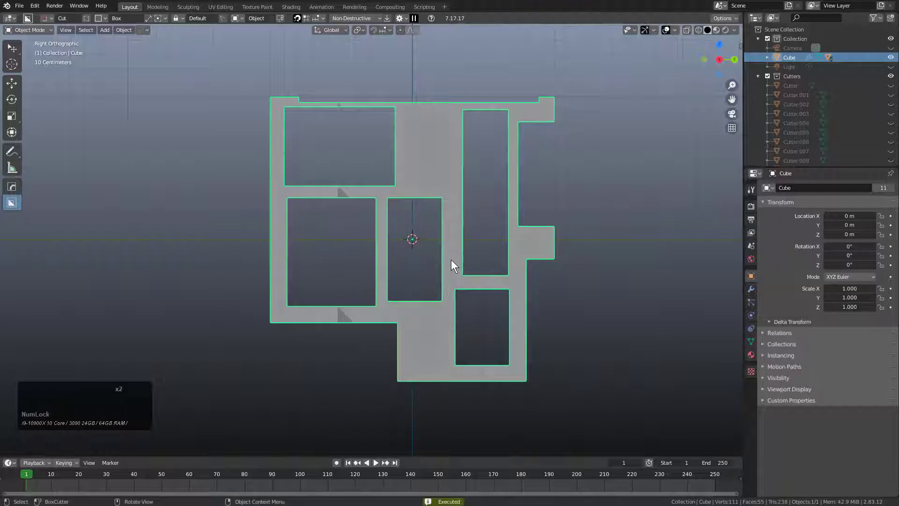
scroll(444, 255, down, 1)
middle_drag(439, 252, 383, 220)
scroll(383, 220, up, 3)
mouse_move(408, 84)
mouse_down()
mouse_move(454, 166)
mouse_move(472, 172)
mouse_up()
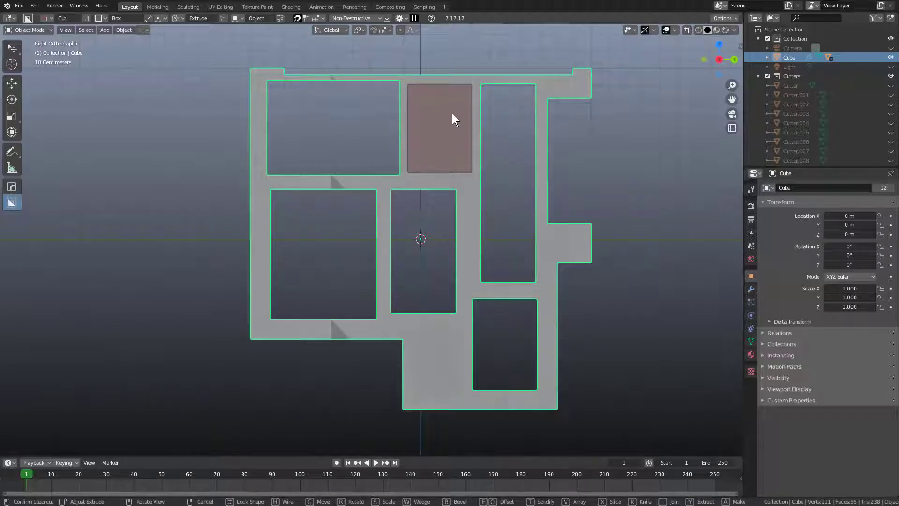
scroll(449, 130, down, 1)
middle_drag(450, 133, 487, 206)
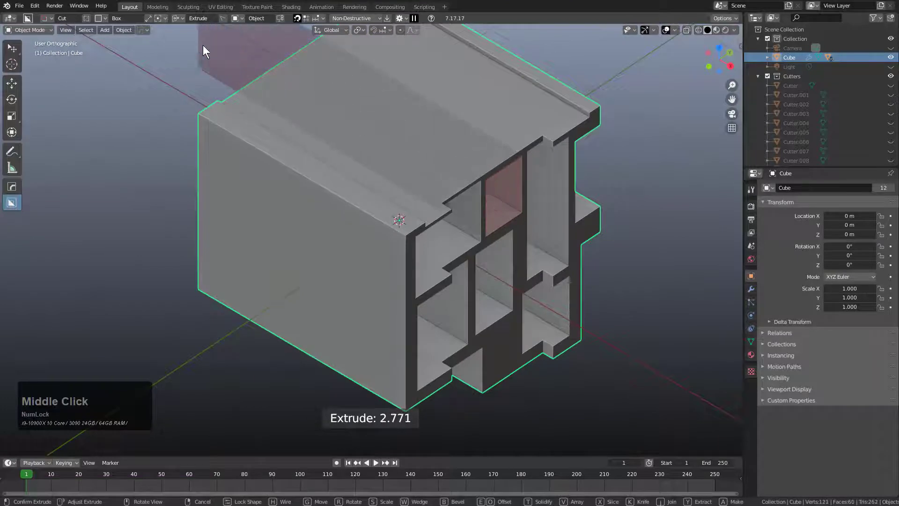
click(229, 62)
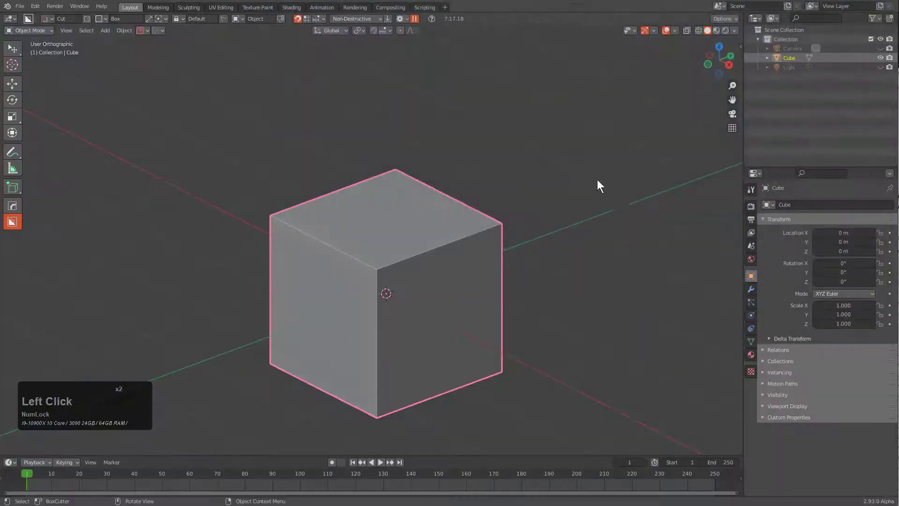
- Cut a rectangular notch through the new cube's -Y side from the right view, locking the shape and keeping its cutter selected
middle_drag(597, 178, 463, 240)
shift+middle_drag(411, 289, 468, 256)
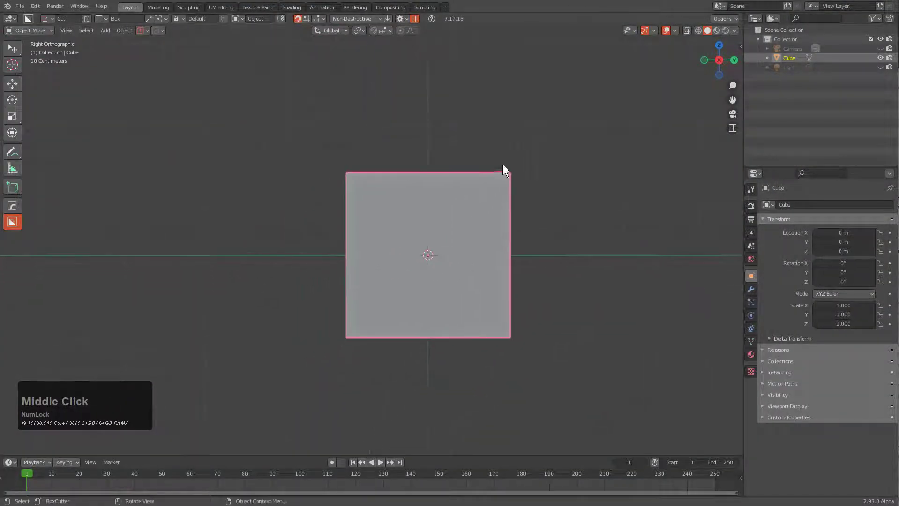
scroll(484, 131, up, 2)
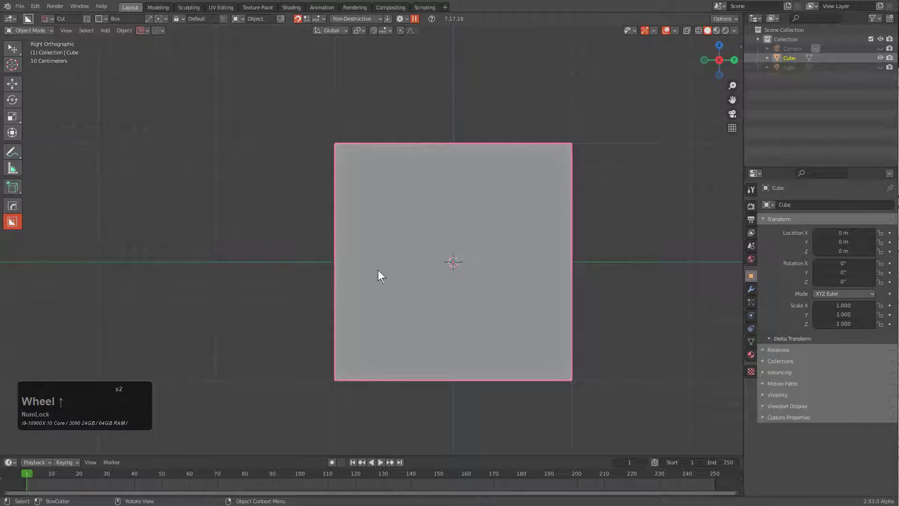
mouse_move(314, 176)
mouse_down()
mouse_move(352, 281)
mouse_move(372, 300)
mouse_up()
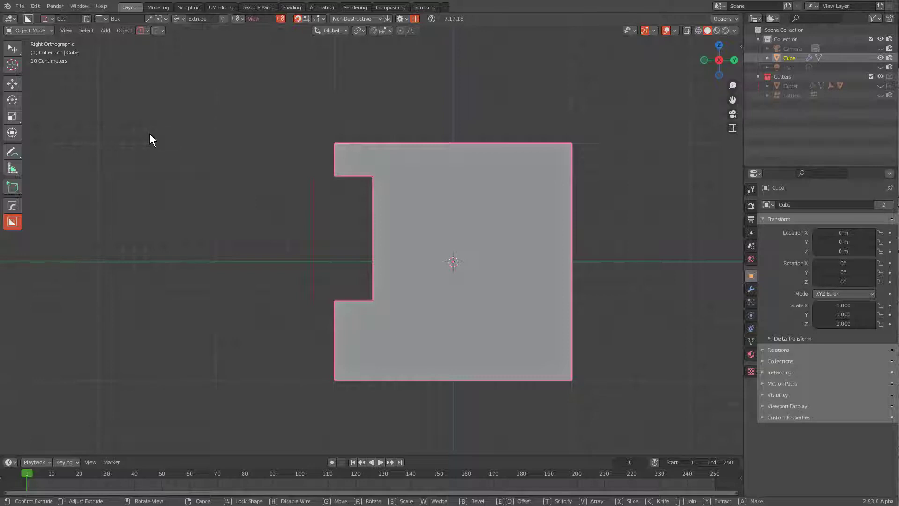
key(Tab)
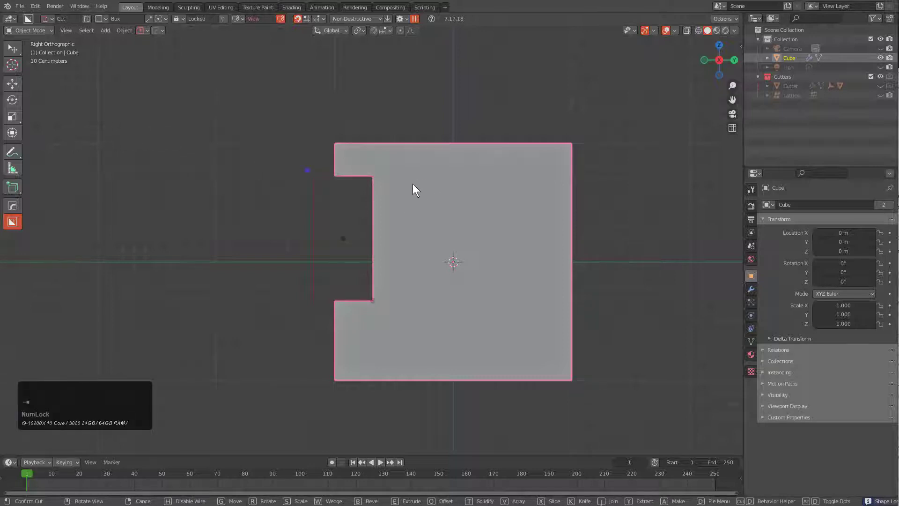
middle_drag(415, 213, 476, 255)
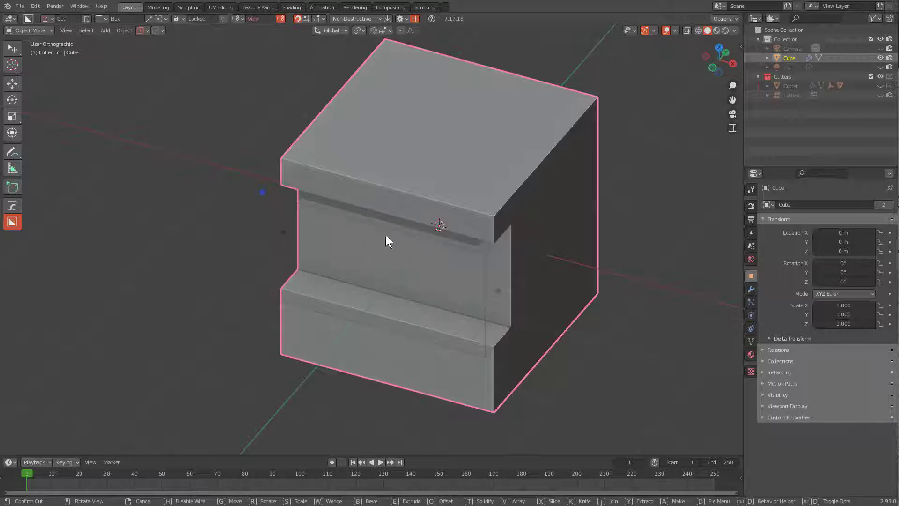
click(485, 270)
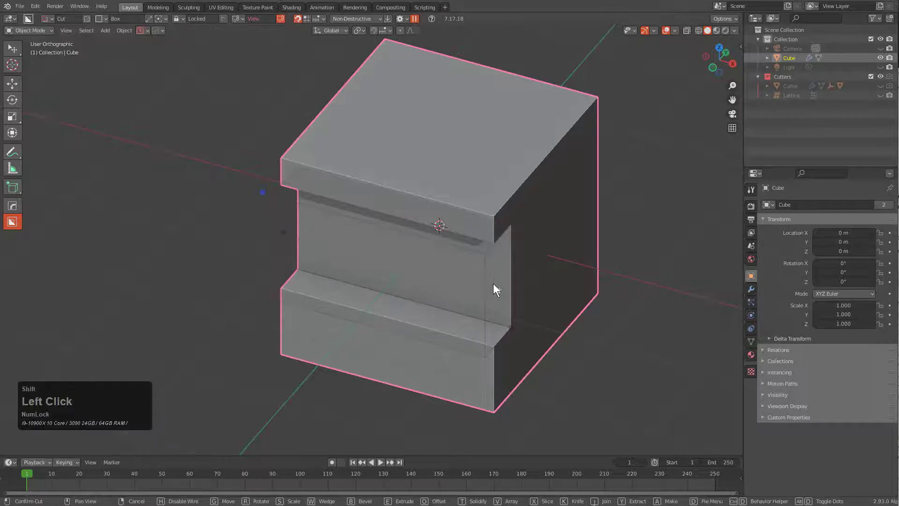
click(490, 247)
- Edit the cutter's mesh in face mode and move its -X end face along X, far beyond the cube
middle_drag(272, 260, 333, 263)
key(Tab)
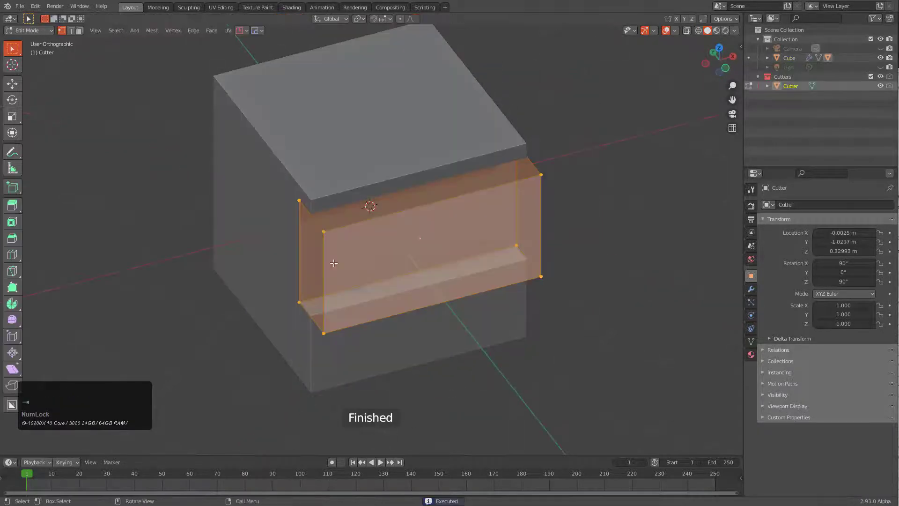
key(3)
click(310, 259)
scroll(309, 258, down, 6)
key(g)
key(x)
click(141, 324)
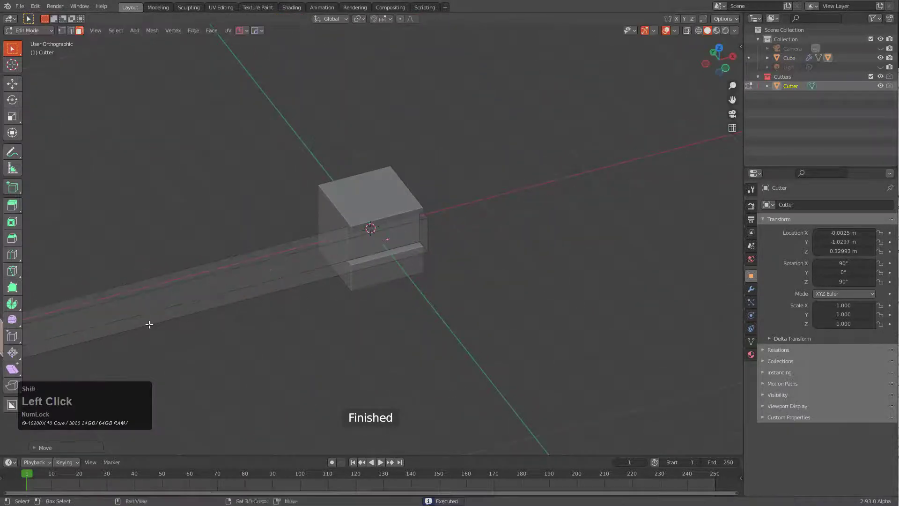
- Stretch the cutter's end face even farther from the cube along the X axis
shift+middle_drag(164, 323, 417, 280)
scroll(421, 279, down, 5)
key(g)
key(x)
click(169, 312)
shift+middle_drag(172, 311, 423, 262)
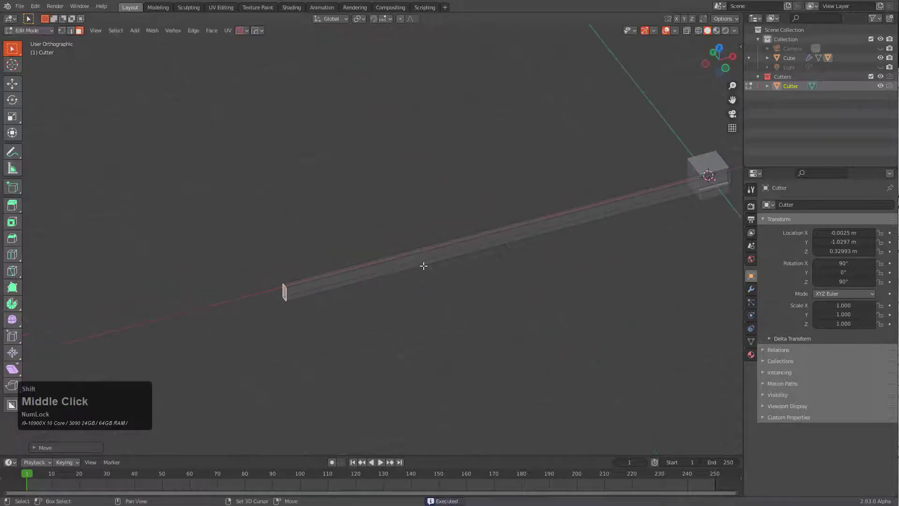
- Move the cutter's origin to the middle of its geometry, then hide the Cutters collection and select the cube
key(Tab)
click(390, 303)
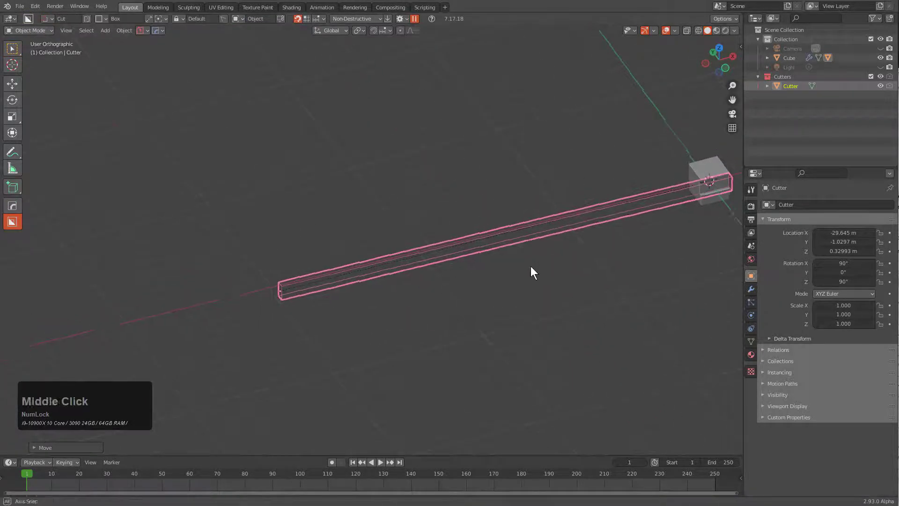
middle_drag(532, 271, 522, 301)
key(1)
click(515, 310)
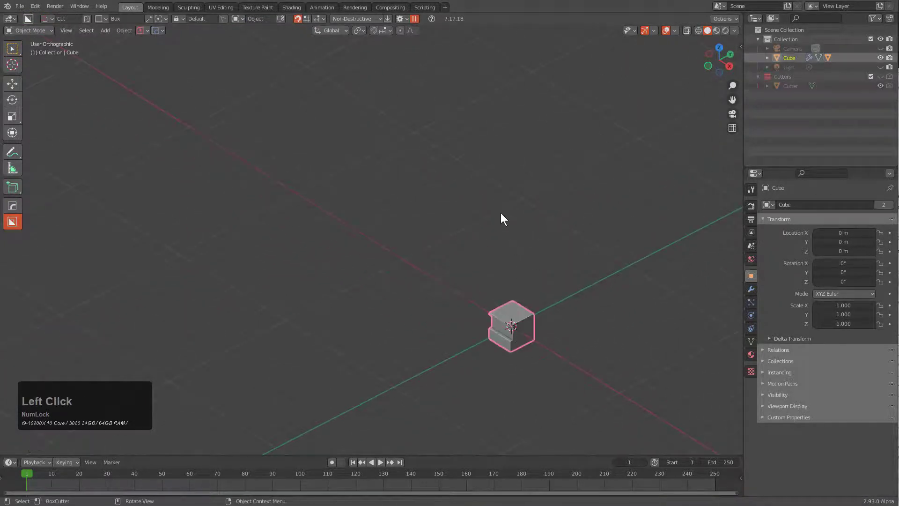
- Activate HardOps and reveal the hidden cutter through its viewport dot, then hide it again and reselect the cube
key(w)
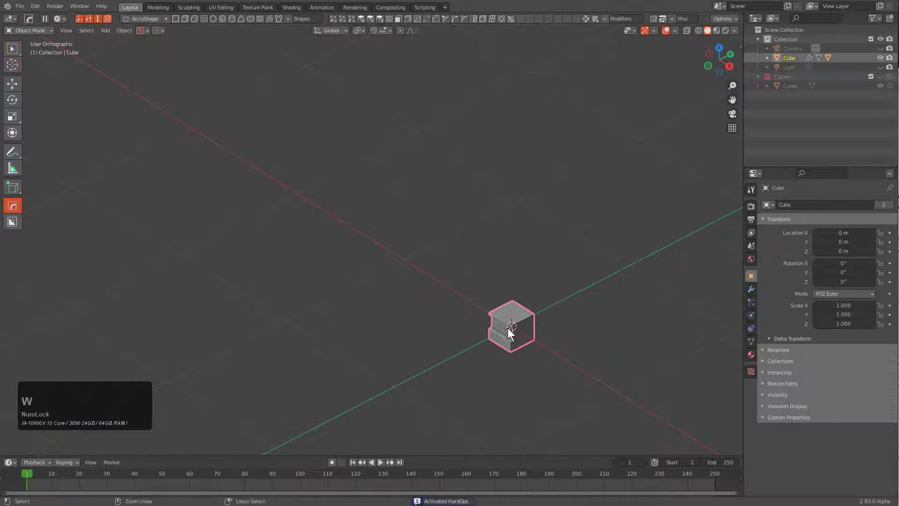
key(ctrl)
key(ctrl)
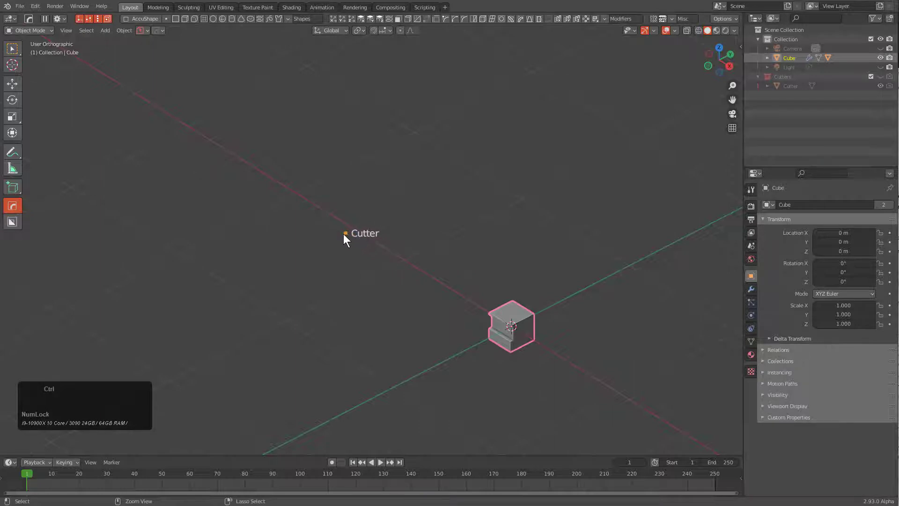
ctrl+click(344, 233)
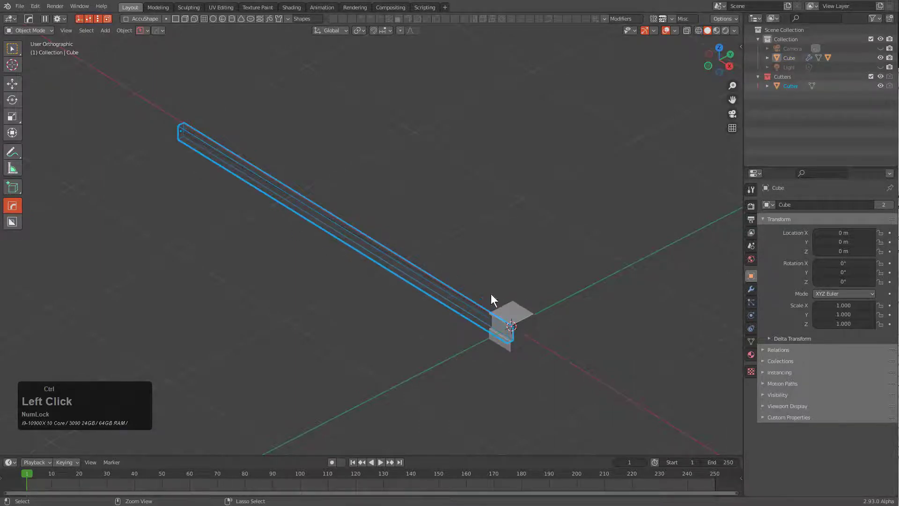
key(1)
ctrl+click(512, 318)
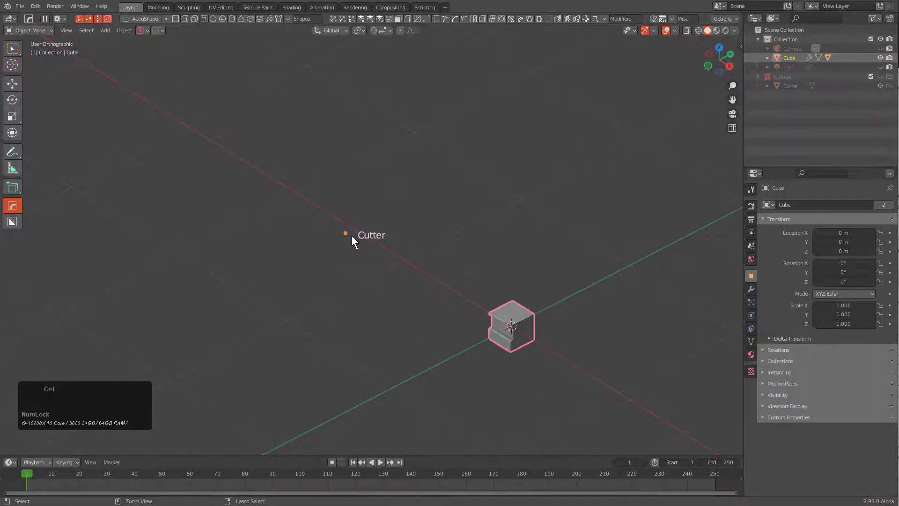
- Undo the cutter's origin change and both end-face moves, and return to Object Mode
key(ctrl+z)
key(ctrl+z)
key(ctrl+z)
key(ctrl+z)
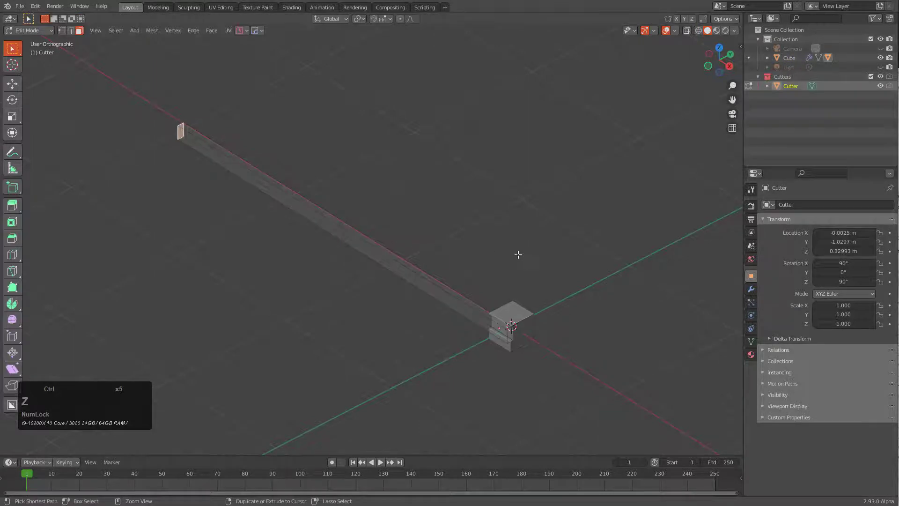
key(ctrl+z)
key(ctrl+z)
key(Tab)
- Hide the Cutters collection and select the notched cube
shift+middle_drag(514, 285, 450, 262)
scroll(448, 281, up, 6)
shift+middle_drag(435, 313, 507, 292)
key(1)
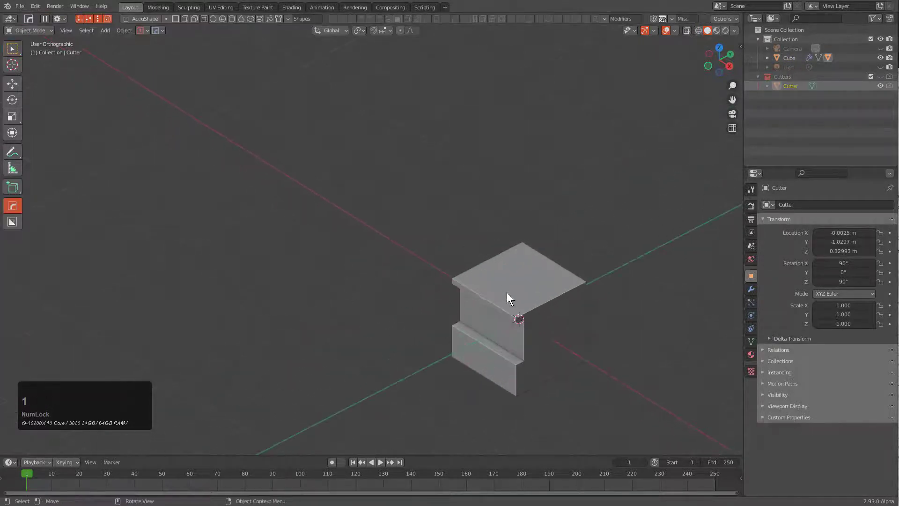
scroll(507, 292, up, 3)
ctrl+click(488, 229)
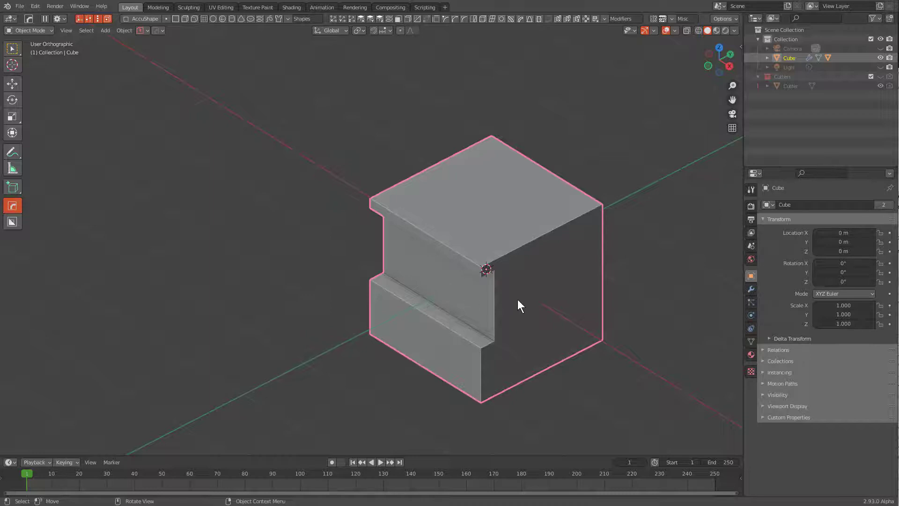
- Frame the cube in the right orthographic view, switch to BoxCutter and set the cutting shape to Circle
middle_drag(530, 322, 479, 280)
key(KP_Decimal)
key(d)
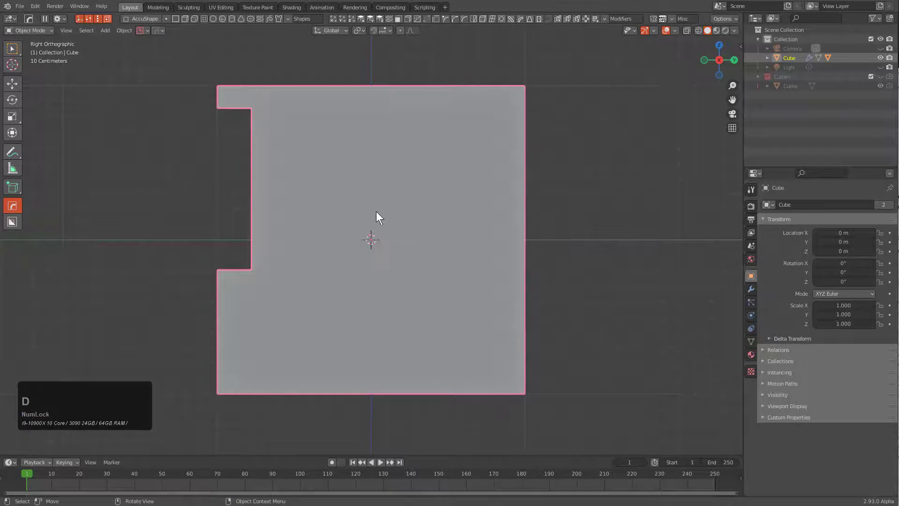
key(alt+w)
key(d)
click(298, 209)
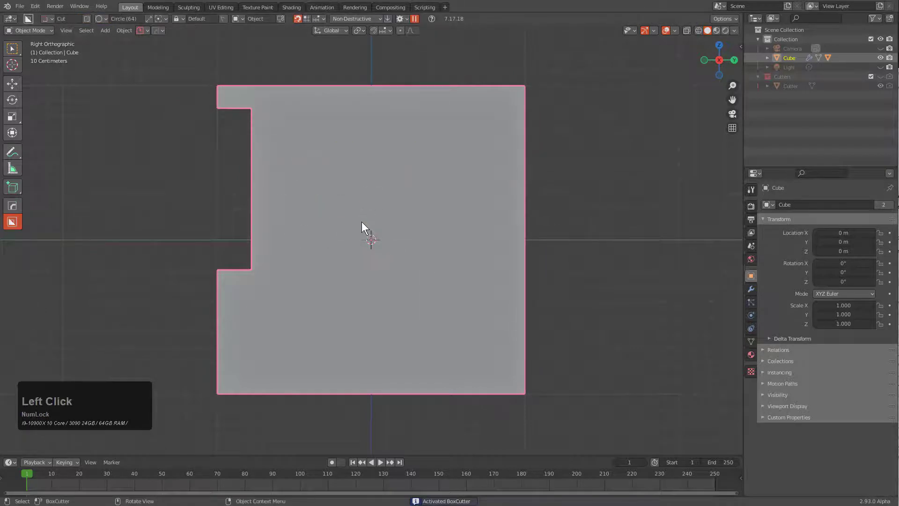
- Cut a large circular through hole at the centre of the cube's side face
mouse_move(371, 238)
mouse_down()
mouse_move(391, 258)
mouse_move(457, 280)
mouse_up()
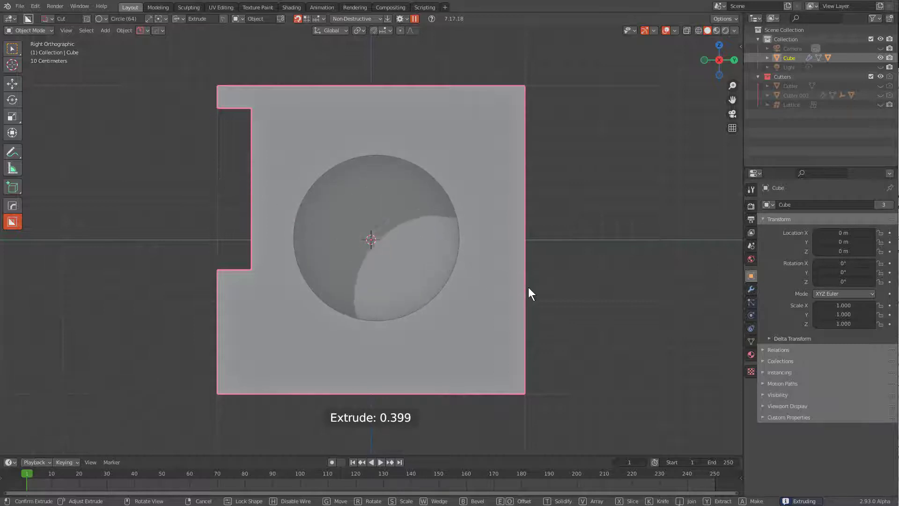
click(392, 256)
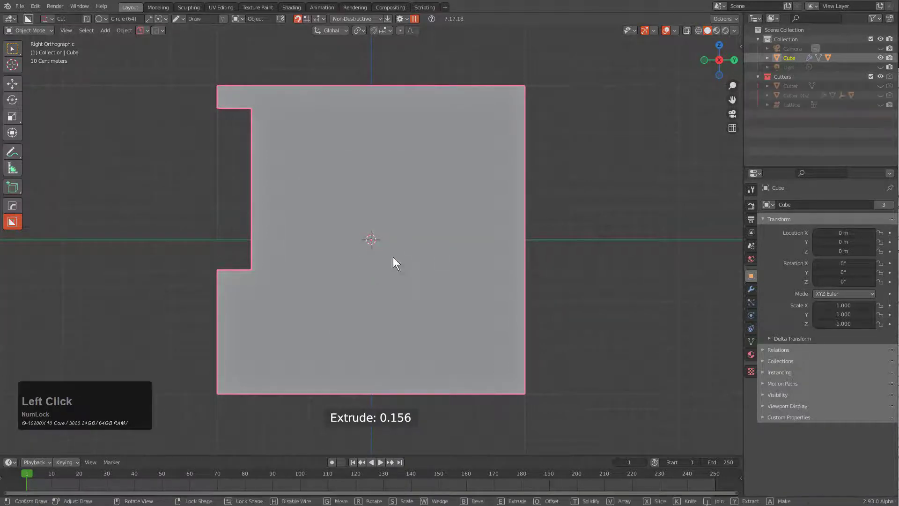
click(450, 294)
- Lazorcut a circular hole about 0.329 across near the face's upper-right corner and another about 0.262 across near its lower-right corner
click(472, 143)
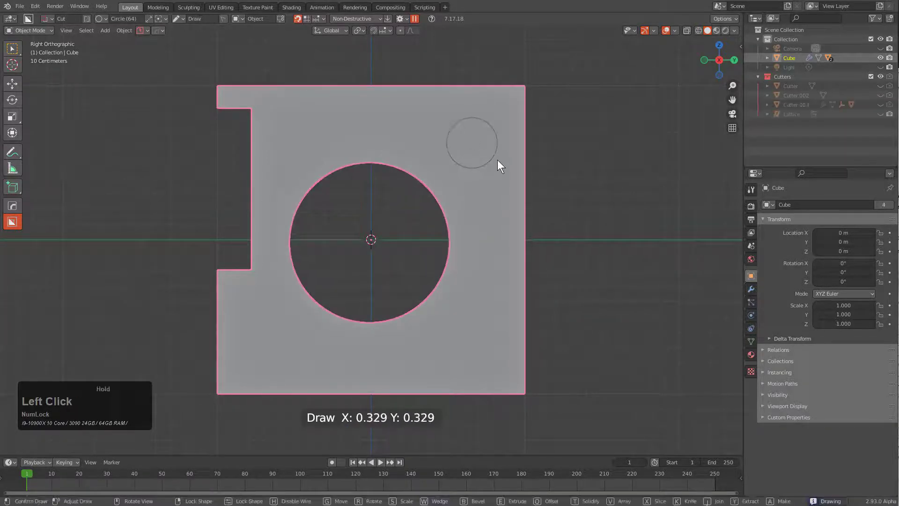
double_click(497, 161)
click(467, 323)
click(484, 335)
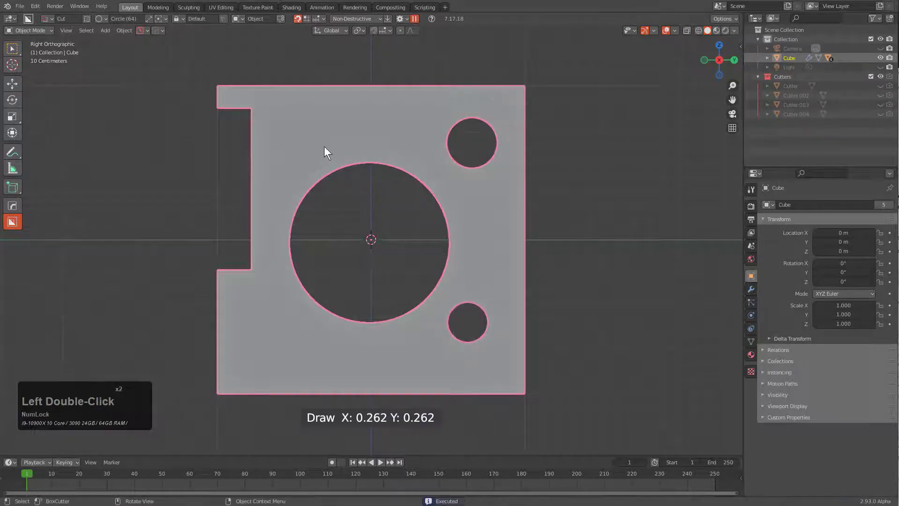
- Cut a small circular hole near the face's upper-left corner, extruding the cutter to a depth of about 2.015
click(340, 151)
click(338, 149)
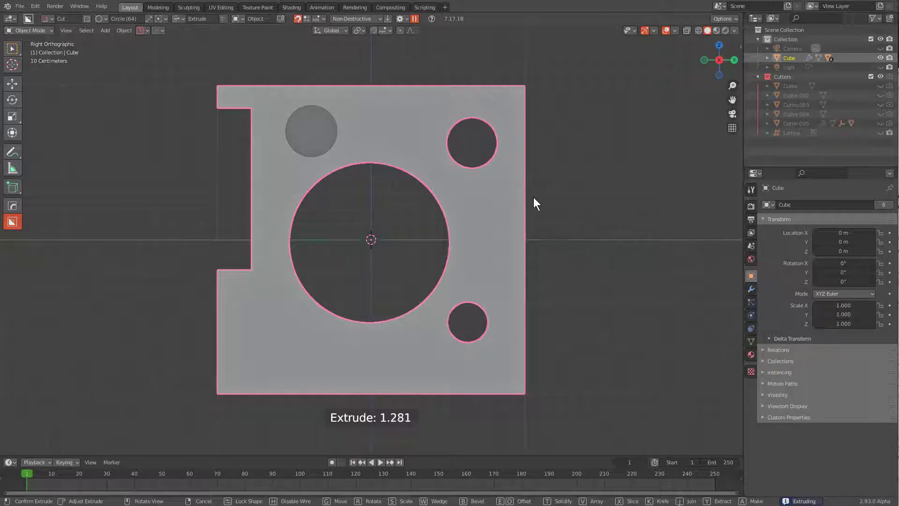
click(661, 193)
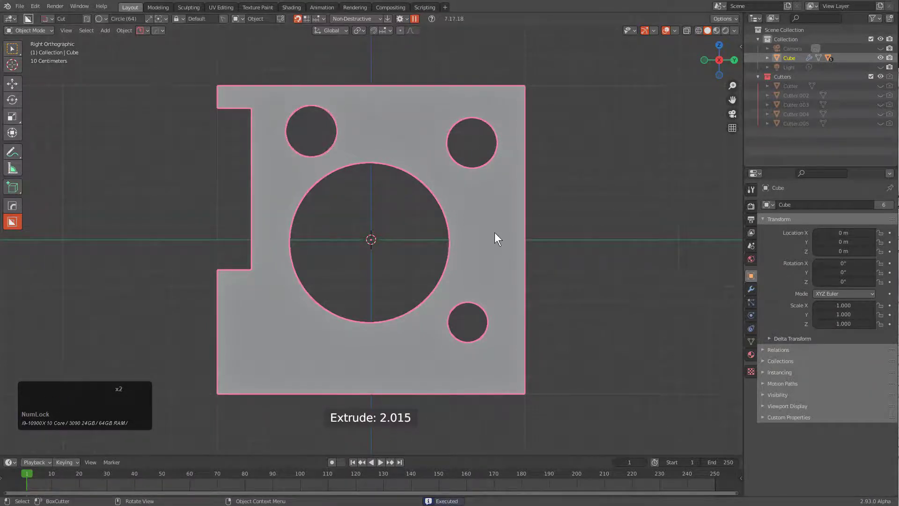
- Set BoxCutter's Ctrl Factor to 5 and cut a circle about 0.755 across through the face's lower-left corner
click(399, 19)
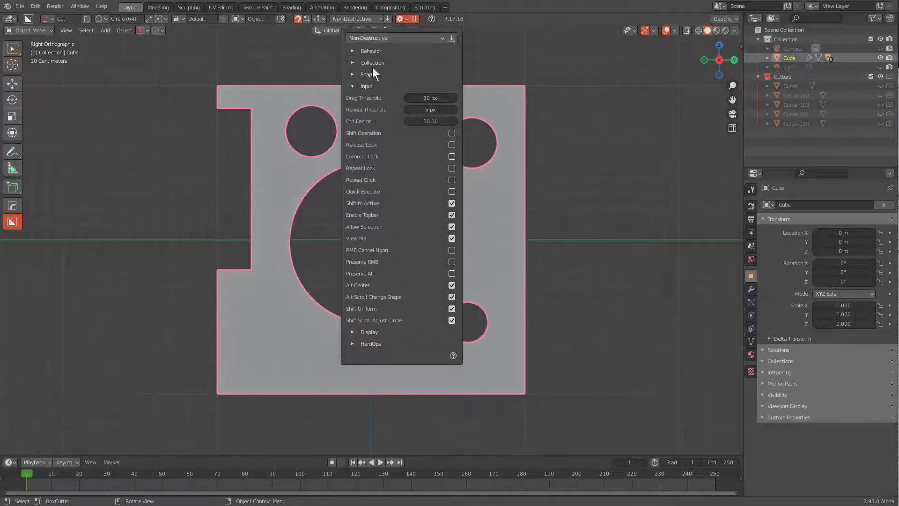
right_click(427, 121)
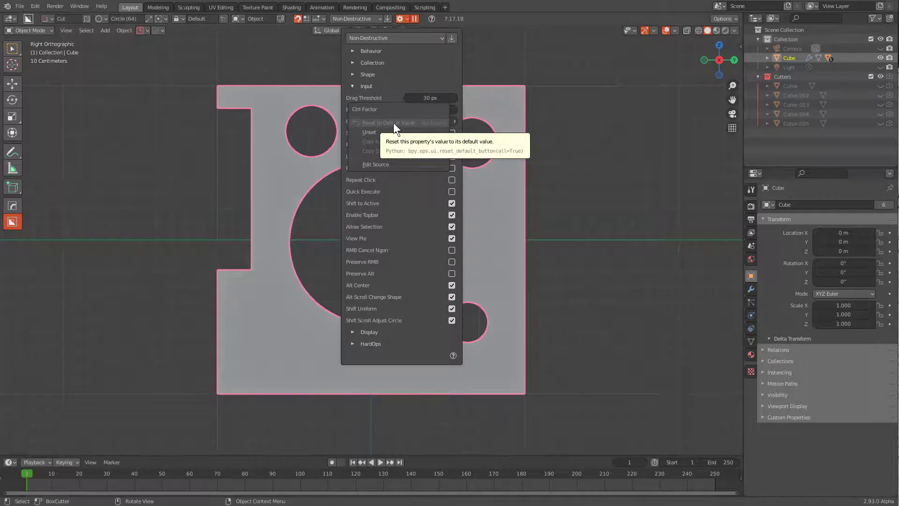
click(428, 121)
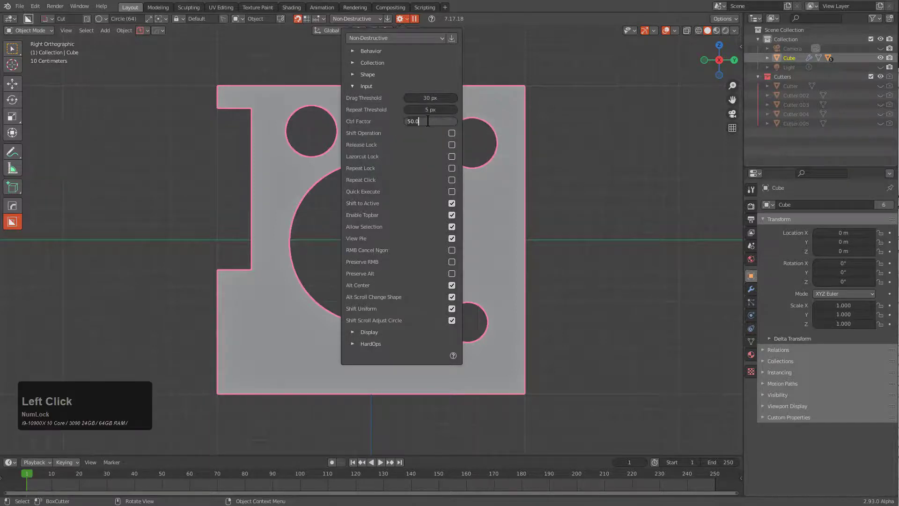
text(5)
key(Return)
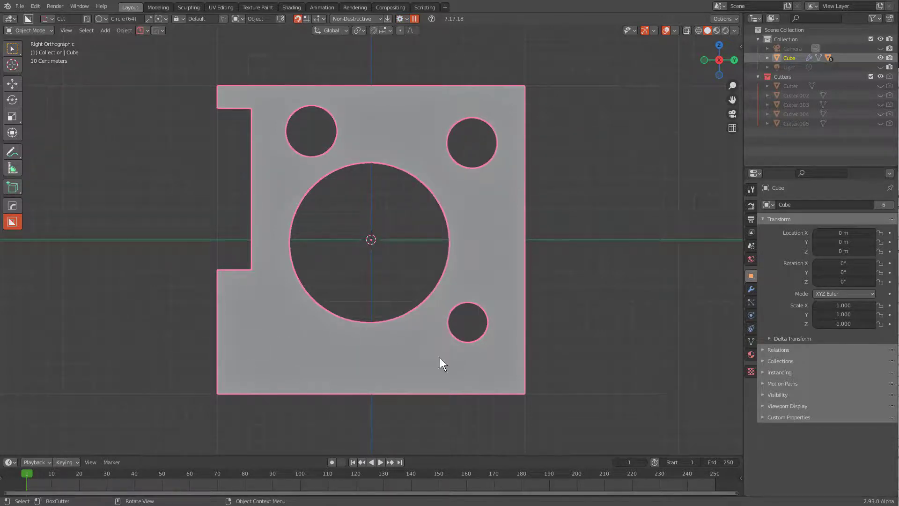
drag(270, 352, 326, 380)
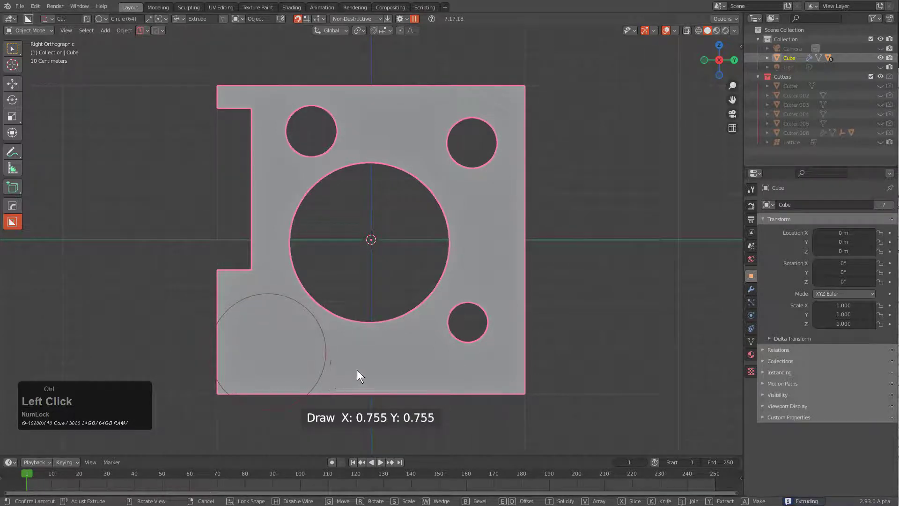
click(470, 342)
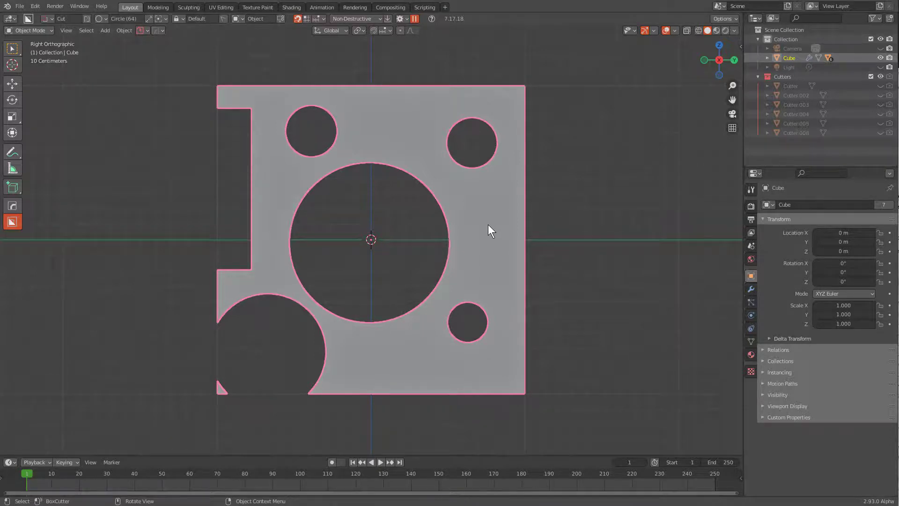
- Add a new mesh cube and move it along X to about -2.28 m, behind the cut cube
middle_drag(488, 224, 462, 250)
scroll(463, 250, down, 3)
key(shift+a)
click(434, 290)
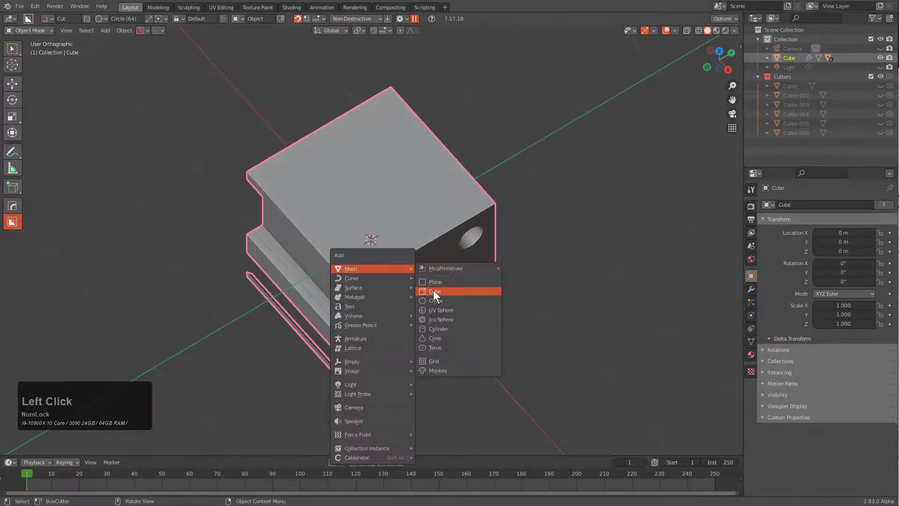
key(g)
key(y)
key(x)
click(317, 141)
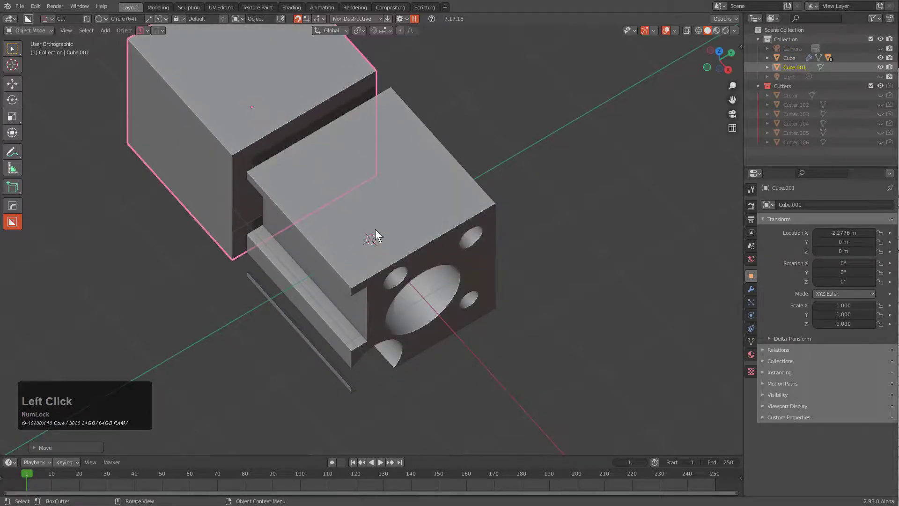
- Add the cut cube to the selection as the active object and frame both cubes in the right orthographic view
shift+click(395, 234)
middle_drag(395, 234, 394, 259)
scroll(403, 218, up, 3)
scroll(451, 238, up, 2)
shift+middle_drag(482, 302, 437, 229)
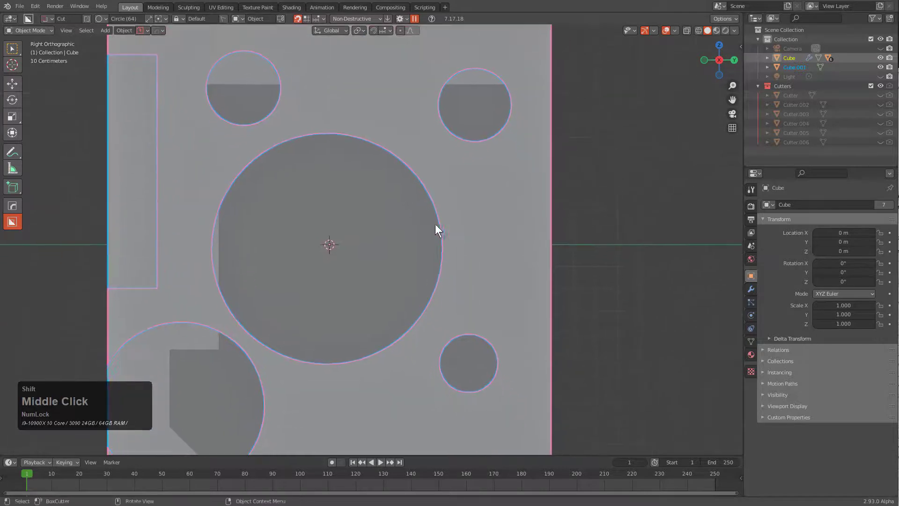
- Set BoxCutter's Ctrl Factor to 50
click(403, 20)
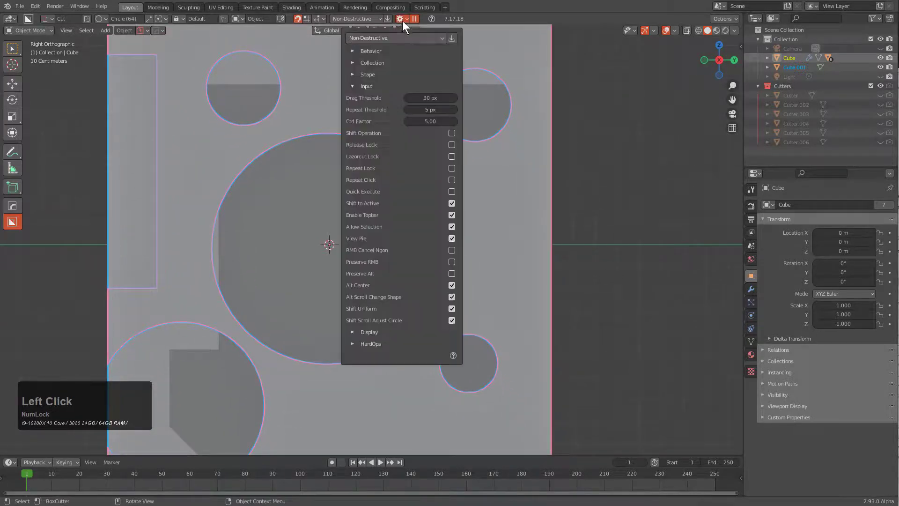
double_click(430, 121)
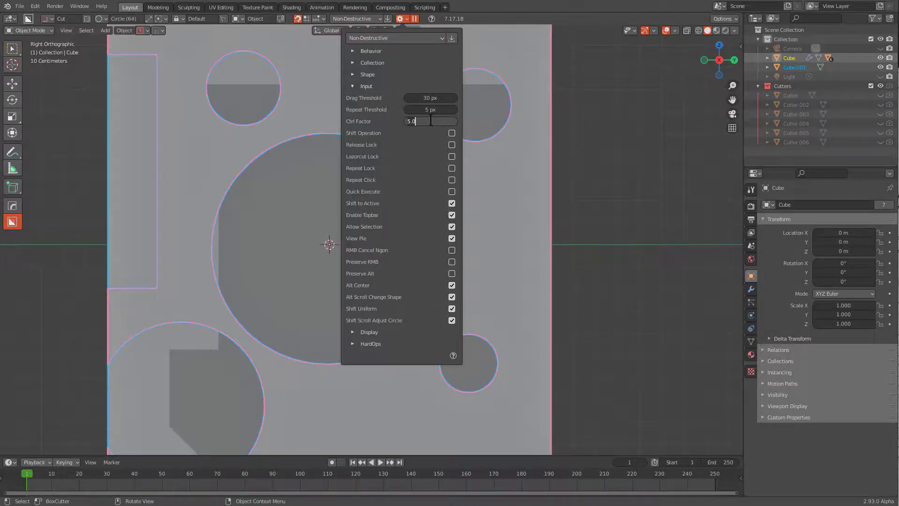
text(0)
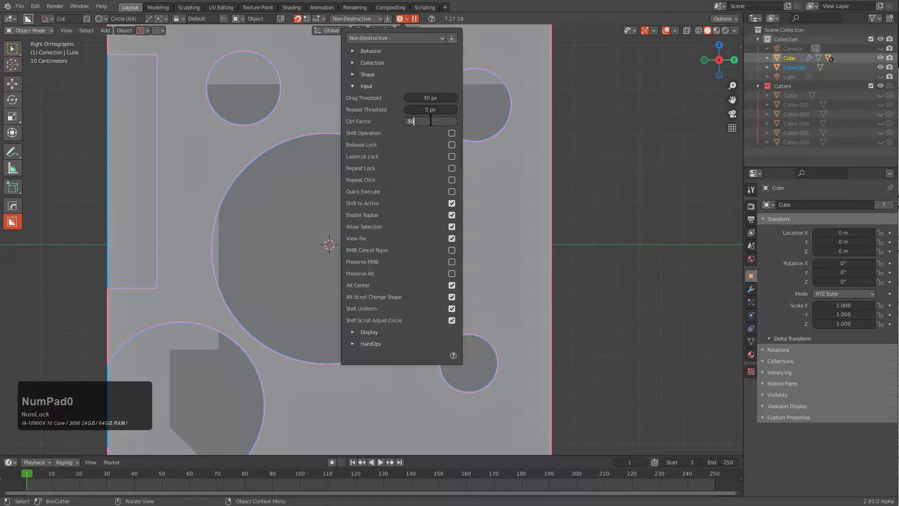
key(KP_Enter)
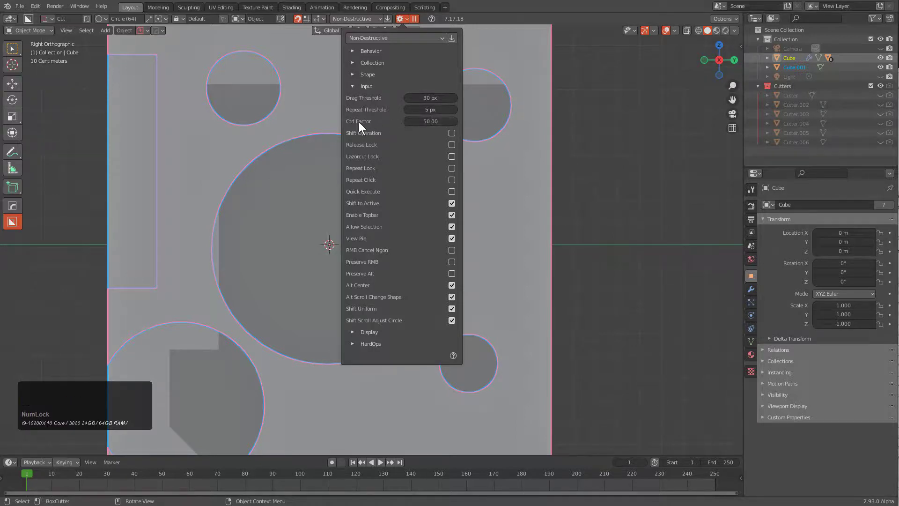
- Cut a circle across the large hole's right edge through both cubes, extruding it to about 4.293
drag(448, 240, 501, 252)
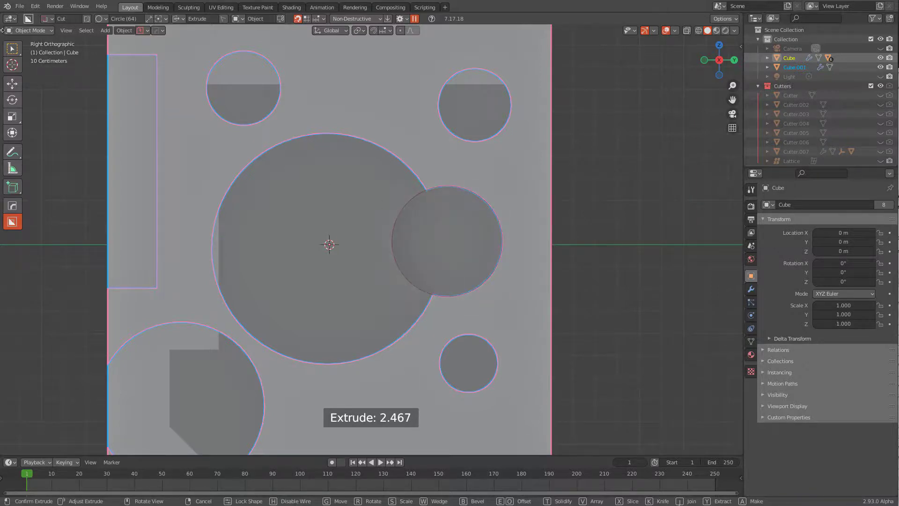
ctrl+click(507, 288)
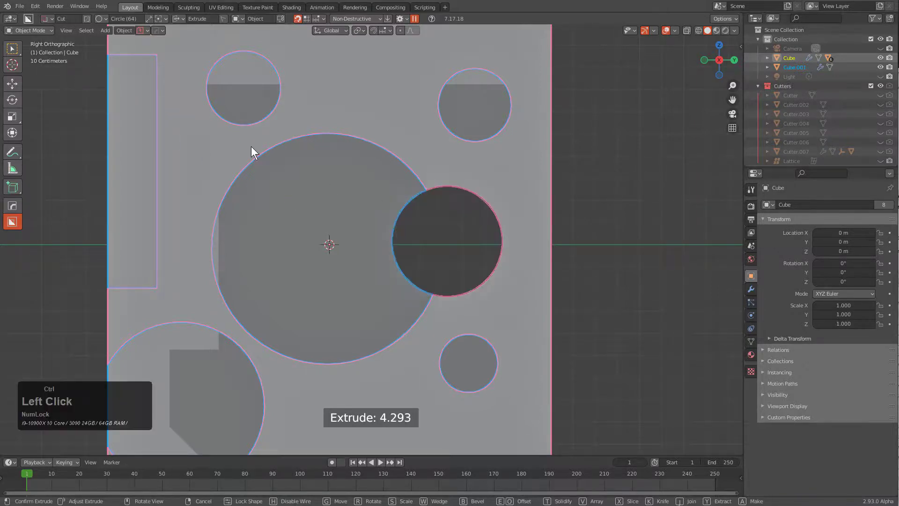
click(128, 89)
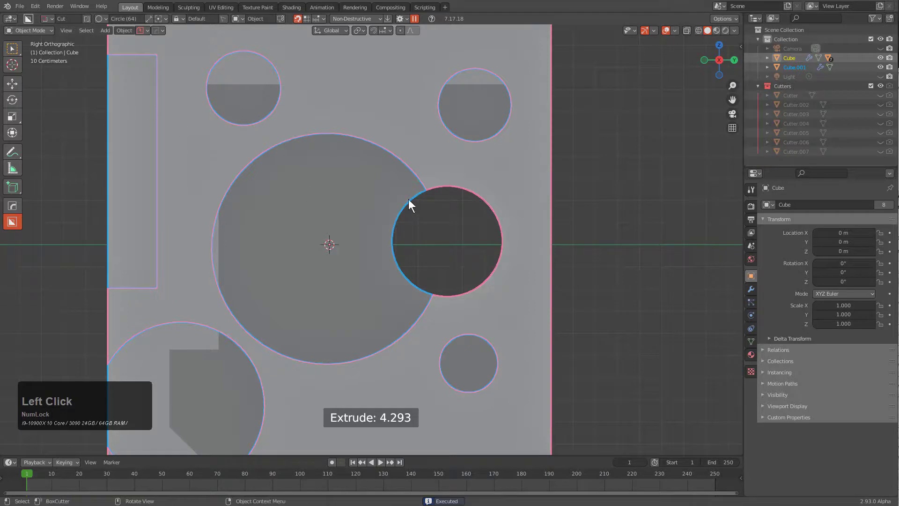
- Cut circles through both cubes on the large hole's upper edge, about 0.389 across, and on its left edge, extruding each to about 4.293
ctrl+drag(344, 127, 385, 148)
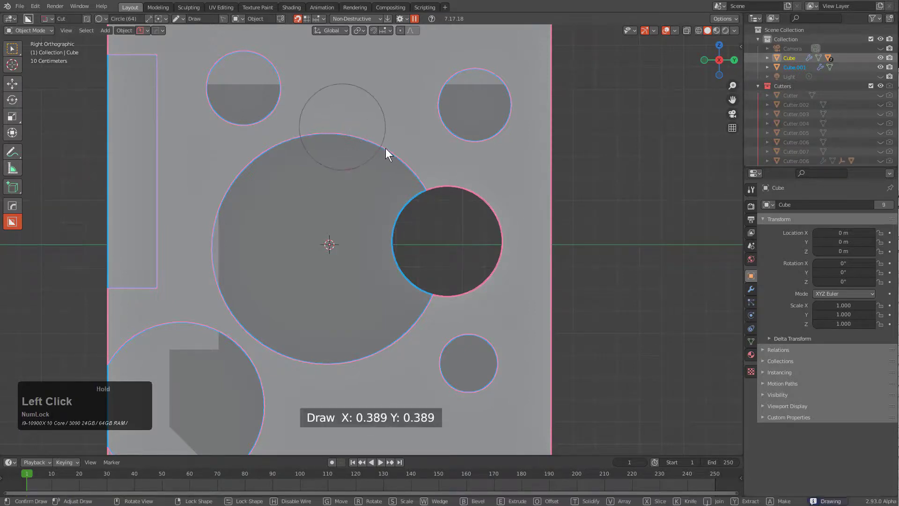
click(156, 78)
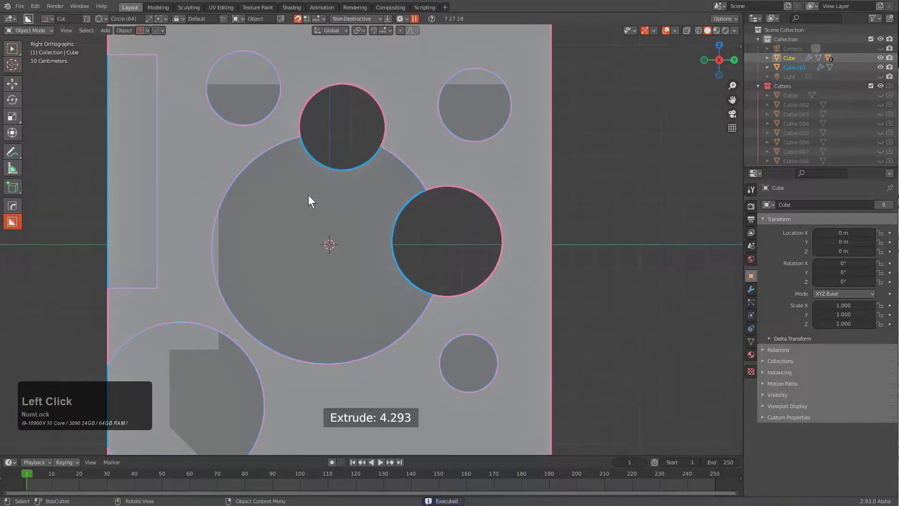
scroll(356, 173, down, 2)
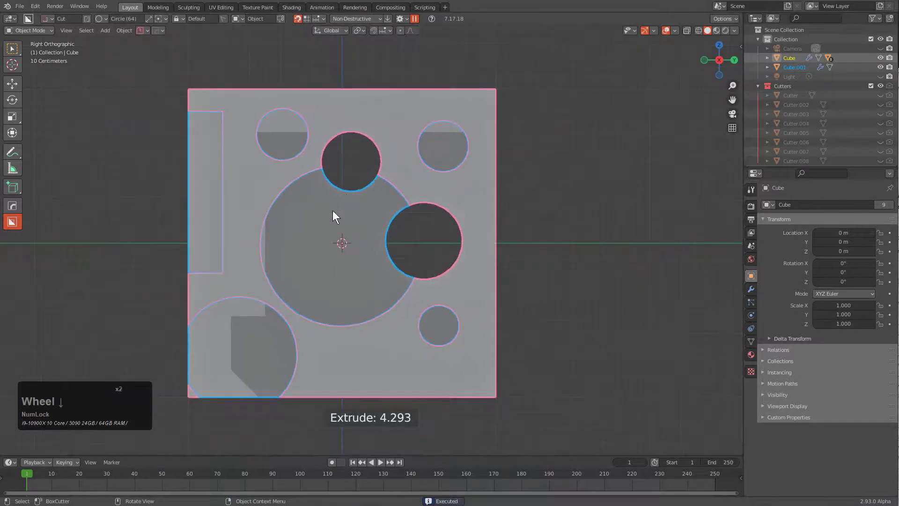
drag(263, 216, 291, 226)
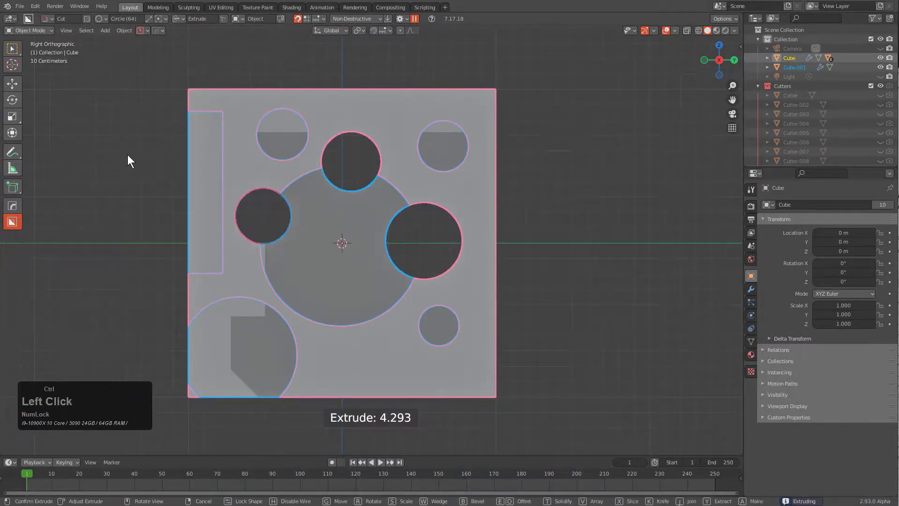
click(292, 216)
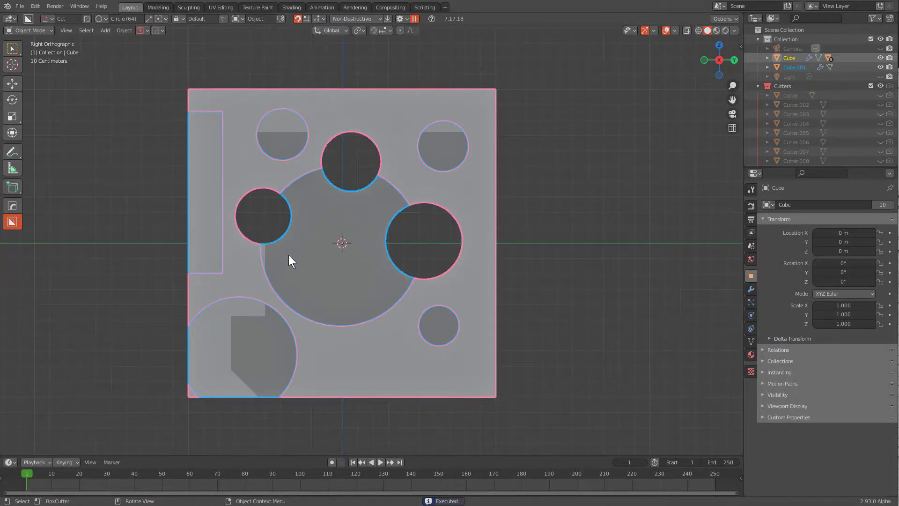
- Try a lazorcut circle about 0.323 across on the large hole's lower edge and undo it
drag(349, 331, 374, 337)
click(374, 337)
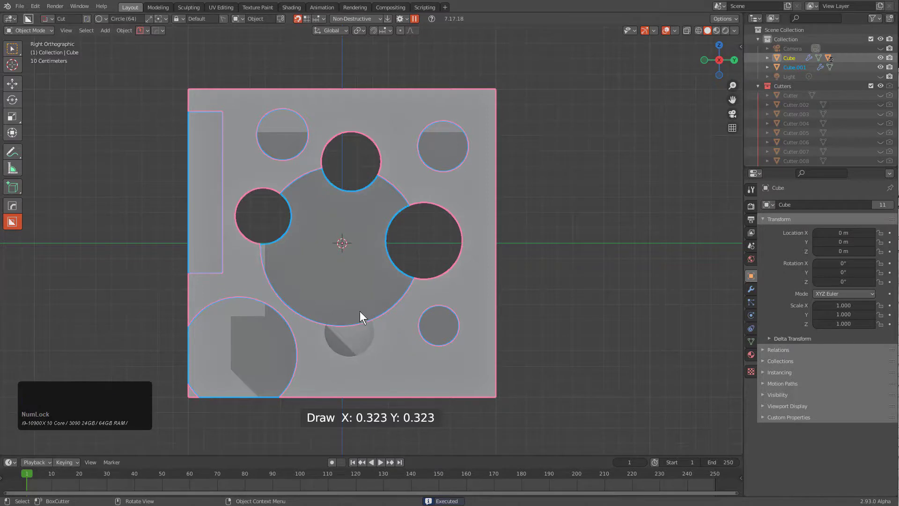
key(ctrl)
key(ctrl+z)
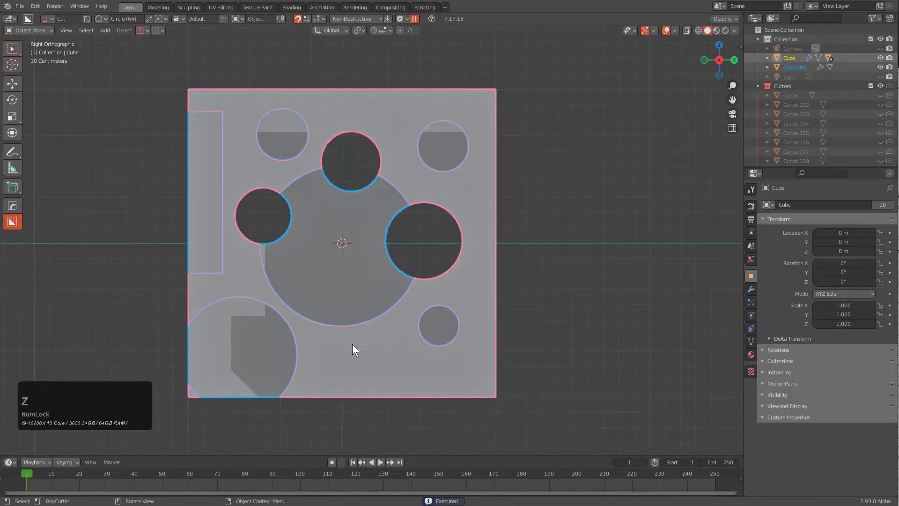
- Try a lazorcut circle about 0.353 across on the large hole's lower edge and a smaller one there, undoing each
drag(353, 332, 380, 345)
double_click(381, 310)
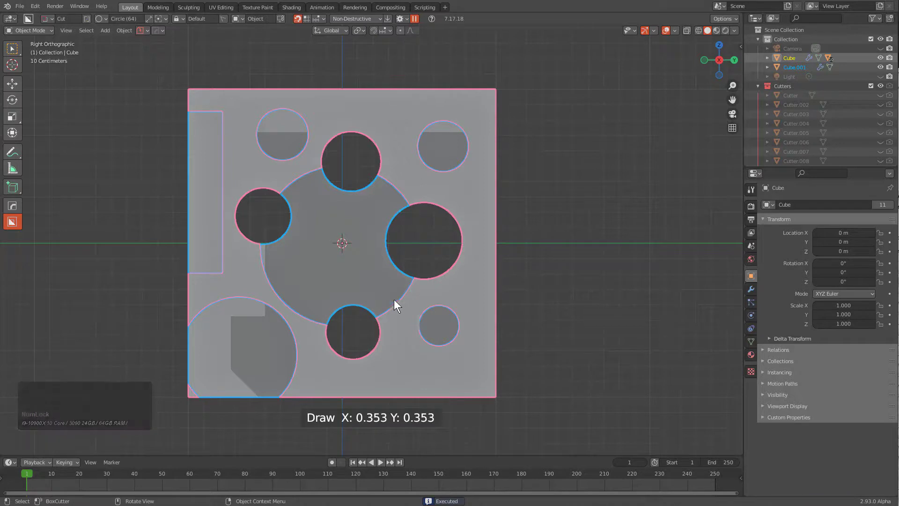
key(ctrl+z)
drag(356, 330, 376, 348)
click(377, 347)
key(ctrl+z)
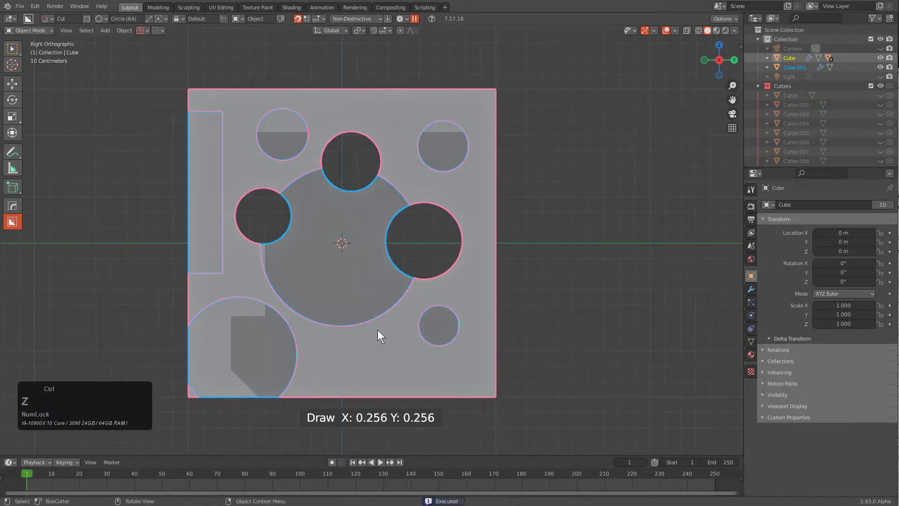
- Try a lazorcut circle about 0.256 across in the solid area below the large hole and undo it
double_click(378, 352)
click(388, 356)
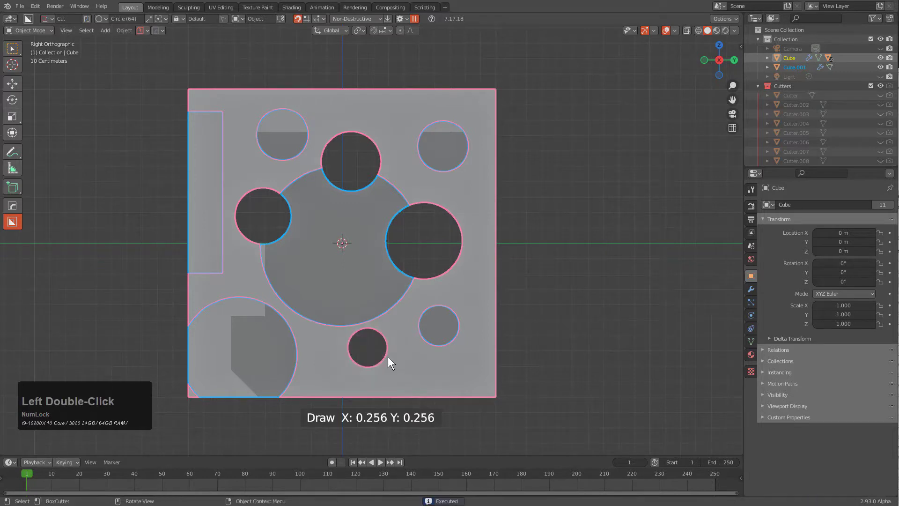
key(ctrl+z)
- Cut a circle on the large hole's lower edge through both cubes, extruding it to about 4.293
drag(363, 328, 389, 350)
click(175, 220)
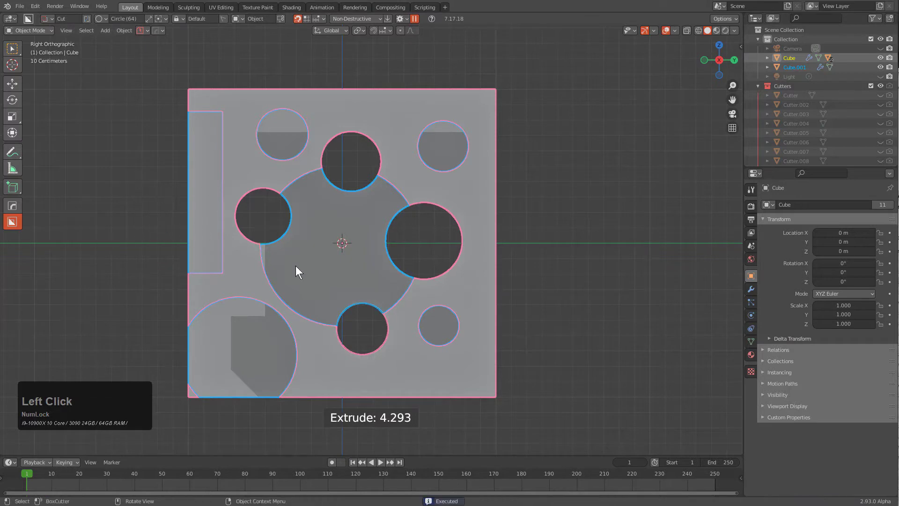